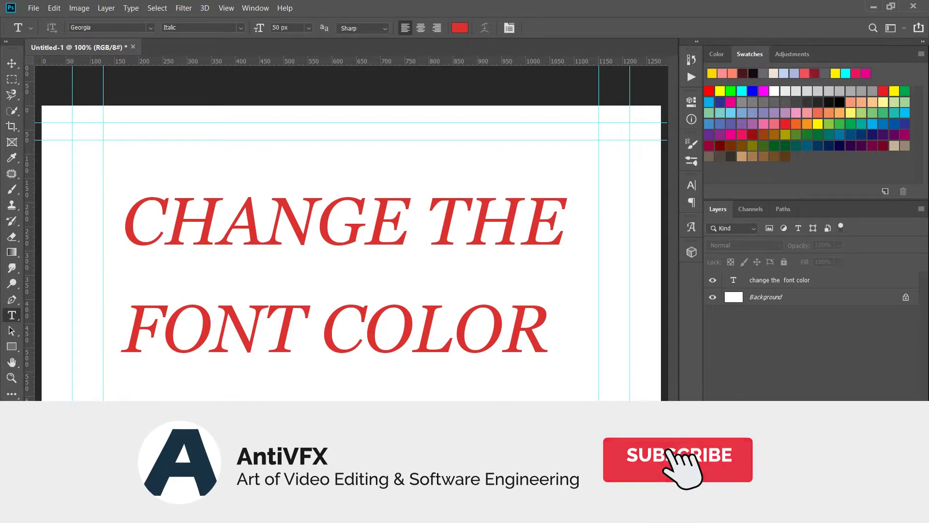
- Select the 'CHANGE THE FONT COLOR' text layer in the Layers panel
{"action": "left_click", "coordinate": [827, 285]}
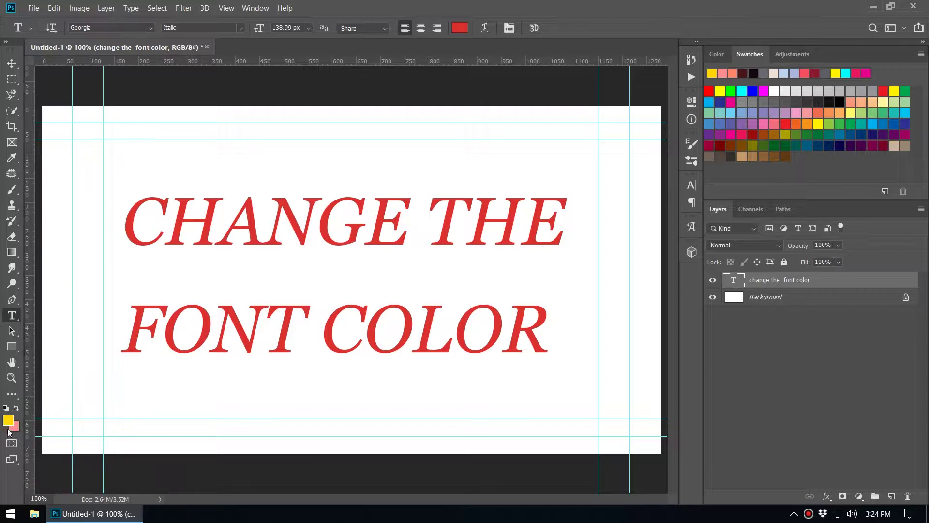
{"action": "left_click", "coordinate": [9, 422]}
- Choose cyan 1ae7e5 as the foreground colour in the Color Picker
{"action": "left_click", "coordinate": [514, 268]}
{"action": "left_click_drag", "start_coordinate": [606, 258], "coordinate": [609, 294]}
{"action": "left_click_drag", "start_coordinate": [569, 246], "coordinate": [550, 268]}
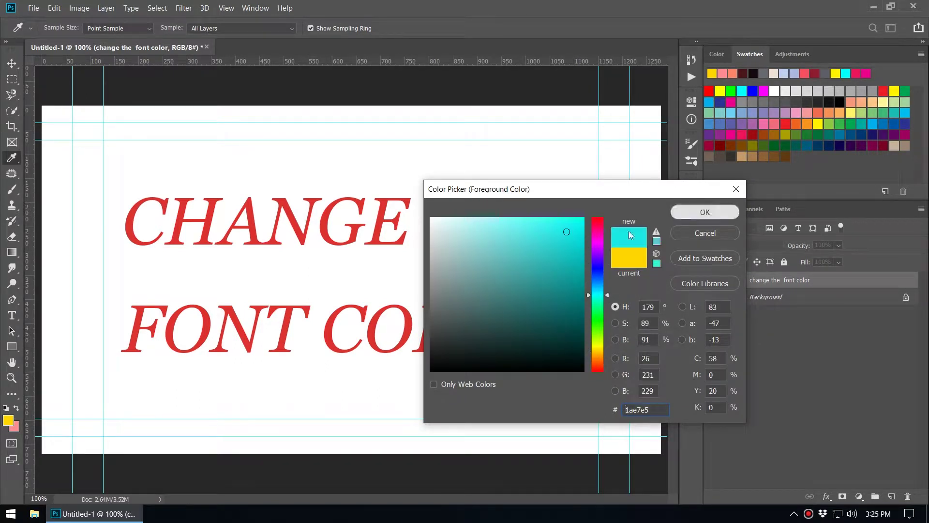
{"action": "left_click", "coordinate": [705, 212]}
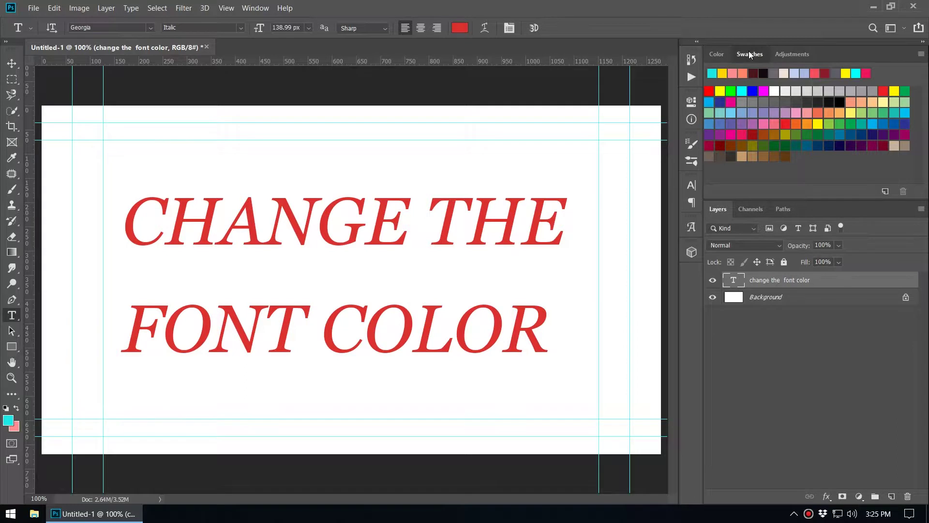
- Try magenta and then yellow swatches as the background colour
{"action": "left_click", "coordinate": [732, 134], "text": "ctrl"}
{"action": "left_click", "coordinate": [758, 105], "text": "ctrl"}
{"action": "left_click", "coordinate": [764, 91], "text": "ctrl"}
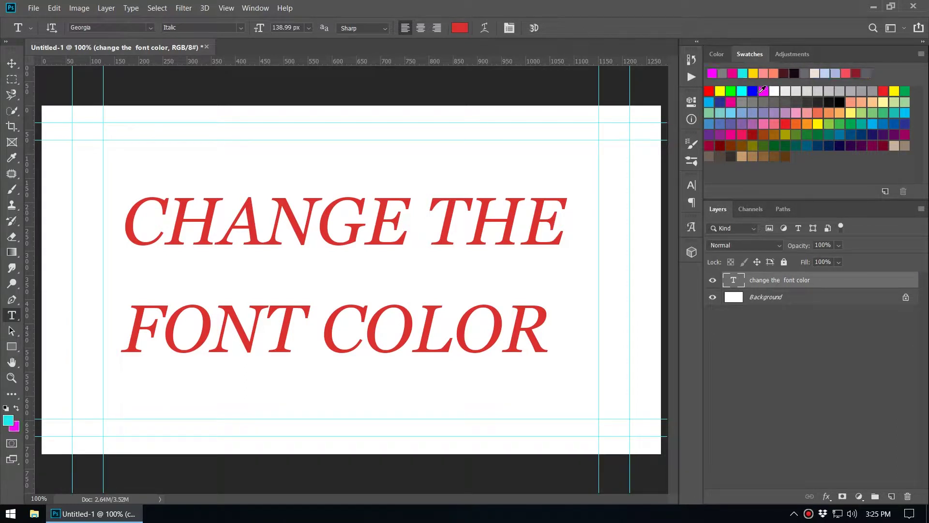
{"action": "left_click", "coordinate": [817, 124], "text": "ctrl"}
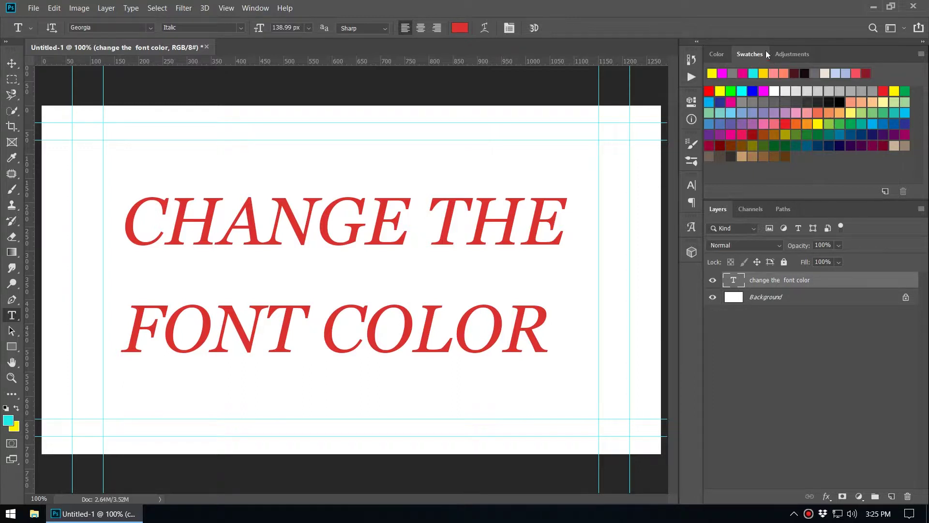
- Finish with a dark magenta foreground and blue background from the Swatches panel
{"action": "left_click", "coordinate": [709, 90]}
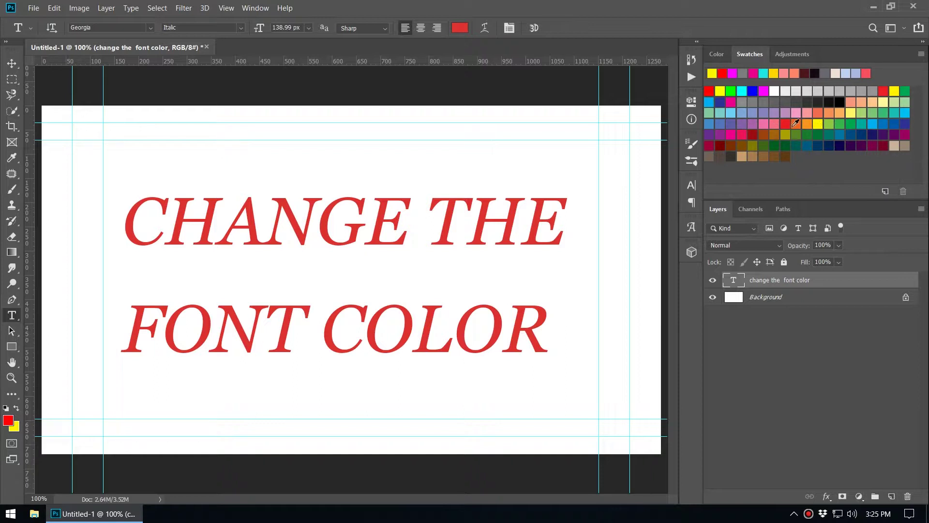
{"action": "left_click", "coordinate": [785, 124], "text": "ctrl"}
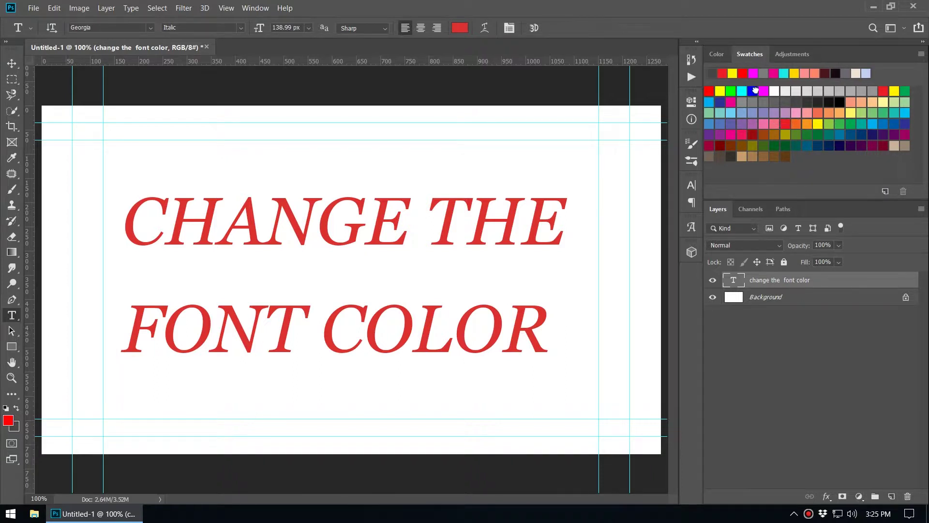
{"action": "left_click", "coordinate": [753, 91], "text": "ctrl"}
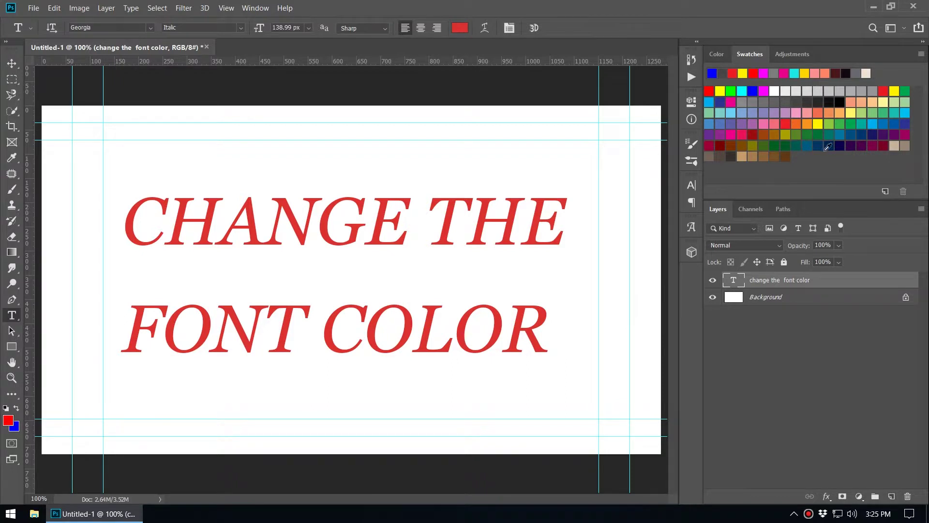
{"action": "left_click", "coordinate": [878, 144]}
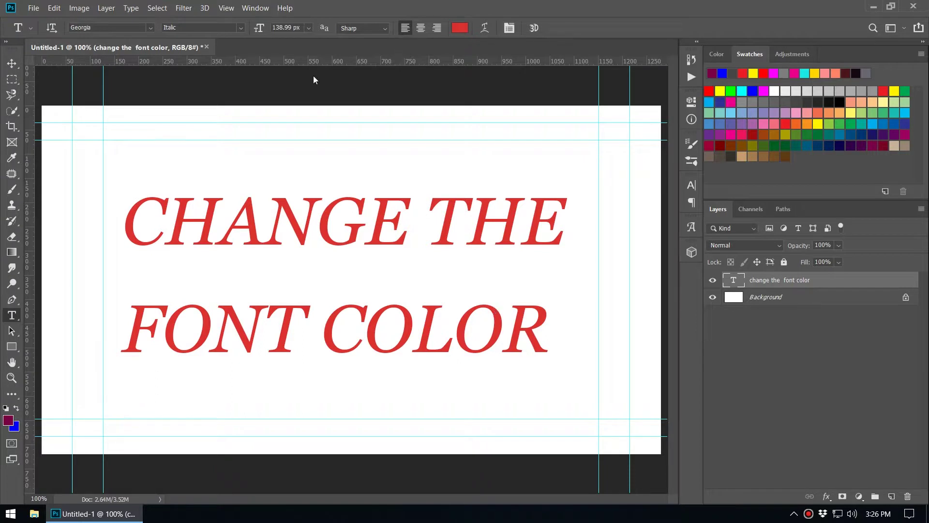
{"action": "left_click", "coordinate": [13, 64]}
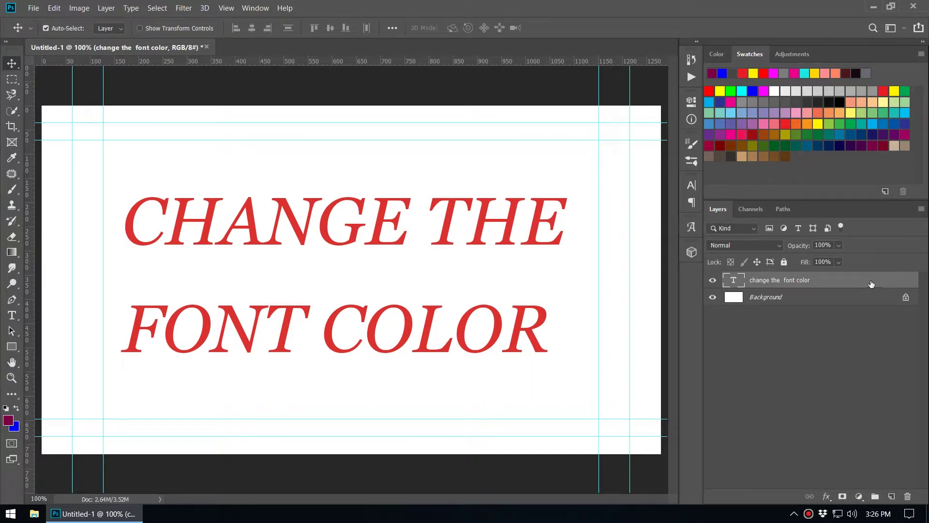
- Change the headline's type colour to light pink ebcaeb by setting red to 235
{"action": "left_click", "coordinate": [9, 316]}
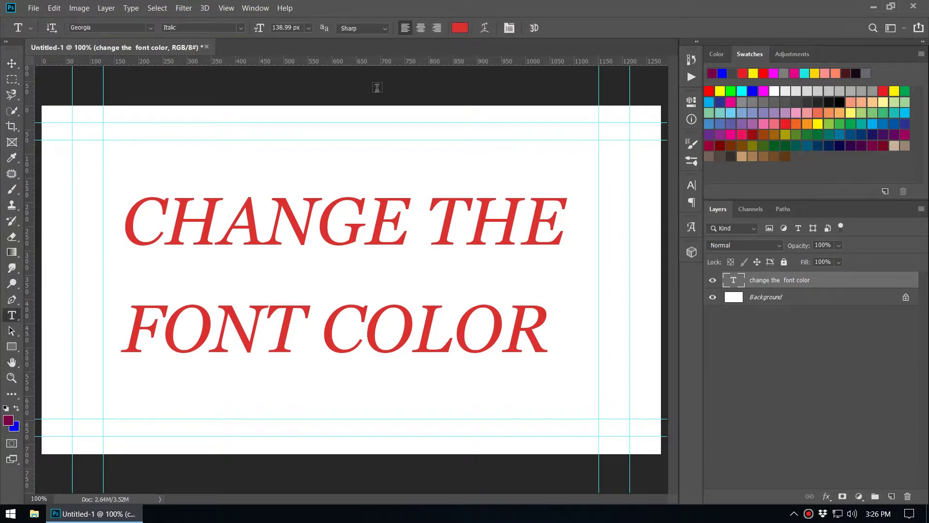
{"action": "left_click", "coordinate": [461, 28]}
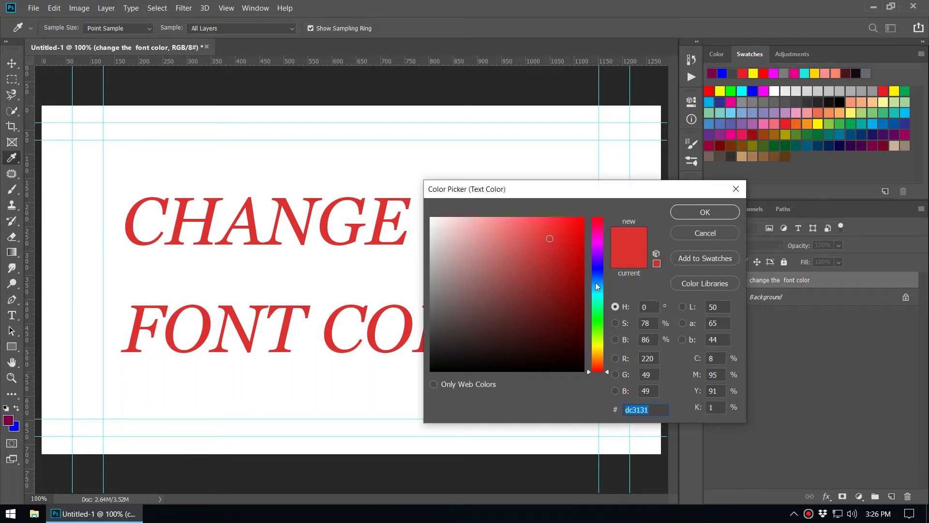
{"action": "left_click", "coordinate": [597, 289]}
{"action": "left_click", "coordinate": [571, 230]}
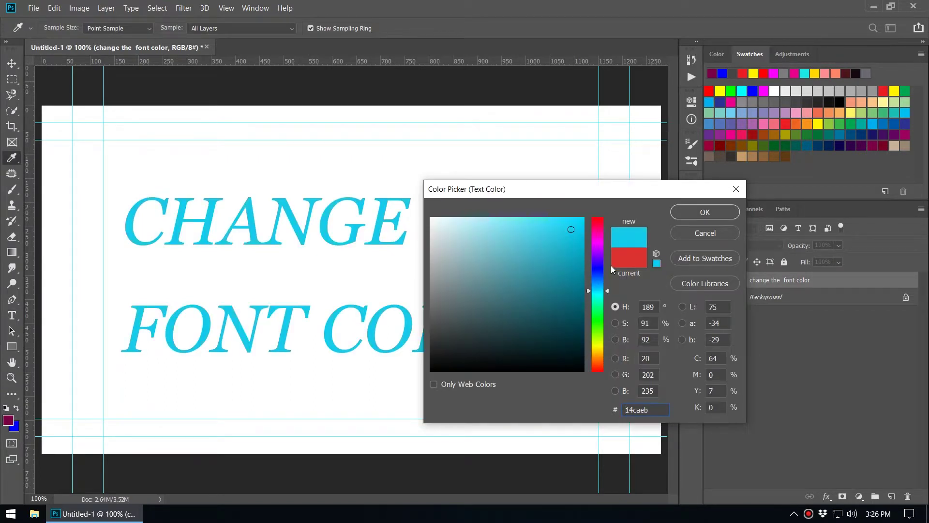
{"action": "double_click", "coordinate": [654, 414]}
{"action": "left_click", "coordinate": [613, 358]}
{"action": "double_click", "coordinate": [652, 358]}
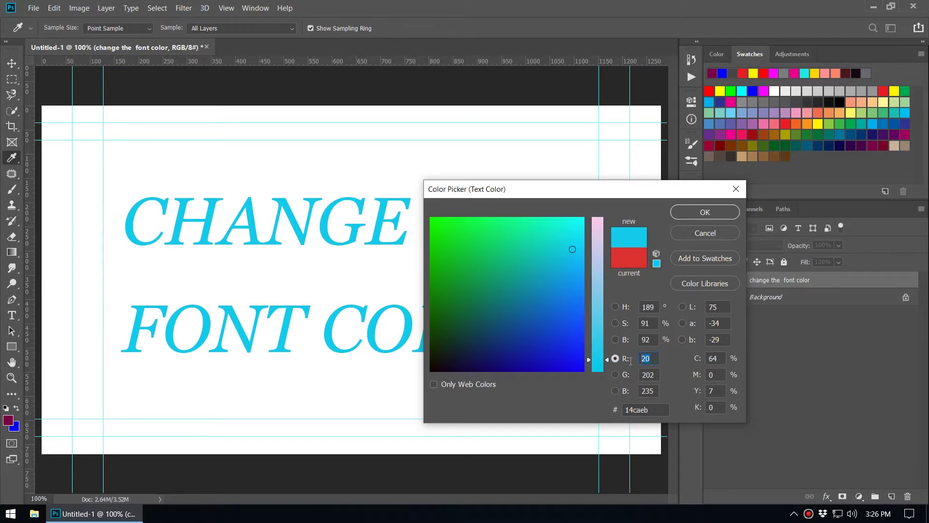
{"action": "type", "text": "235"}
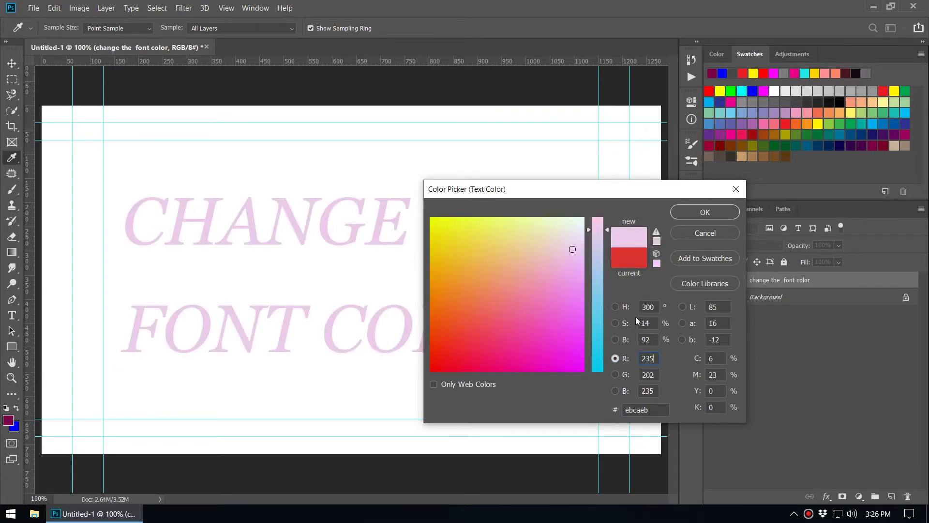
{"action": "left_click", "coordinate": [695, 211]}
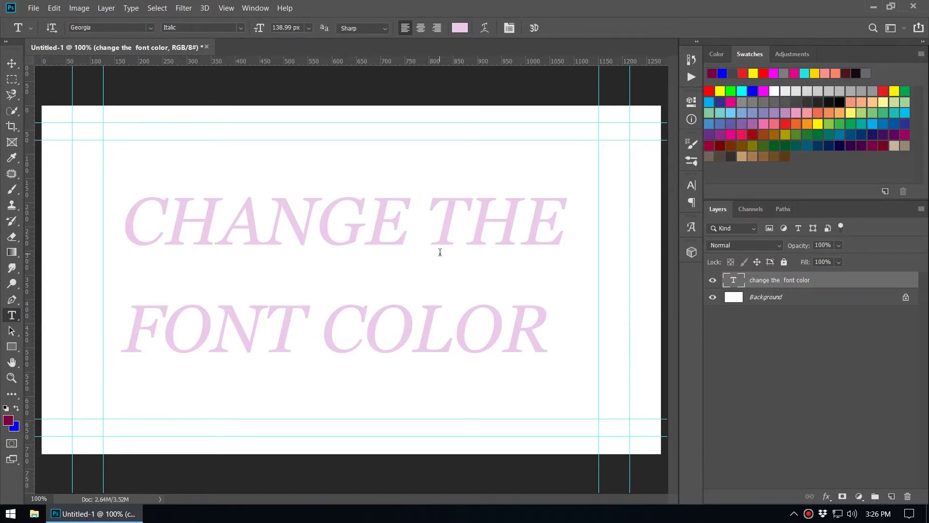
- Fill the text with the blue background colour, then the dark magenta foreground colour
{"action": "key", "text": "ctrl+BackSpace"}
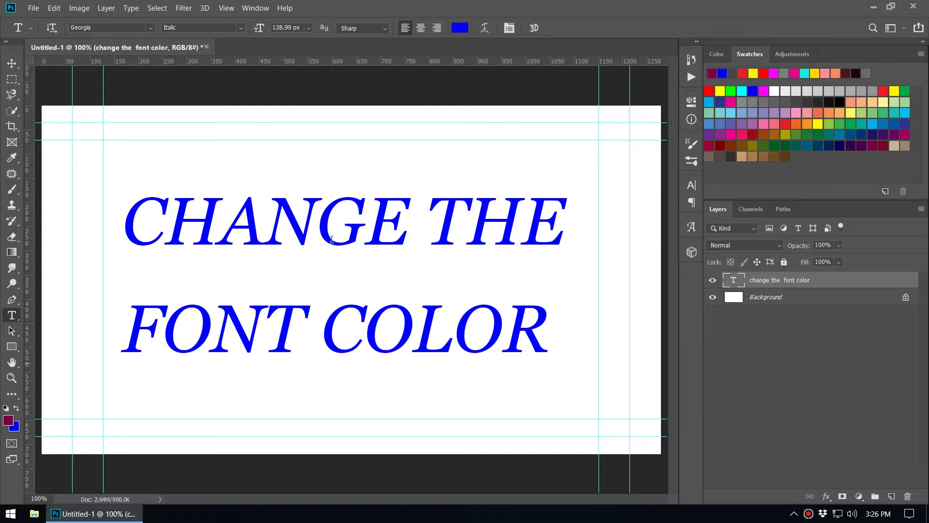
{"action": "key", "text": "alt+BackSpace"}
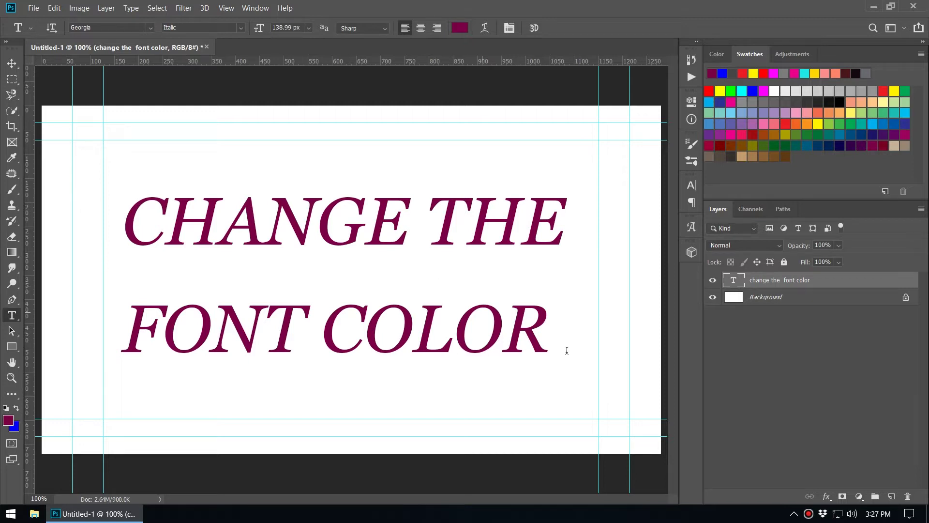
{"action": "double_click", "coordinate": [839, 287]}
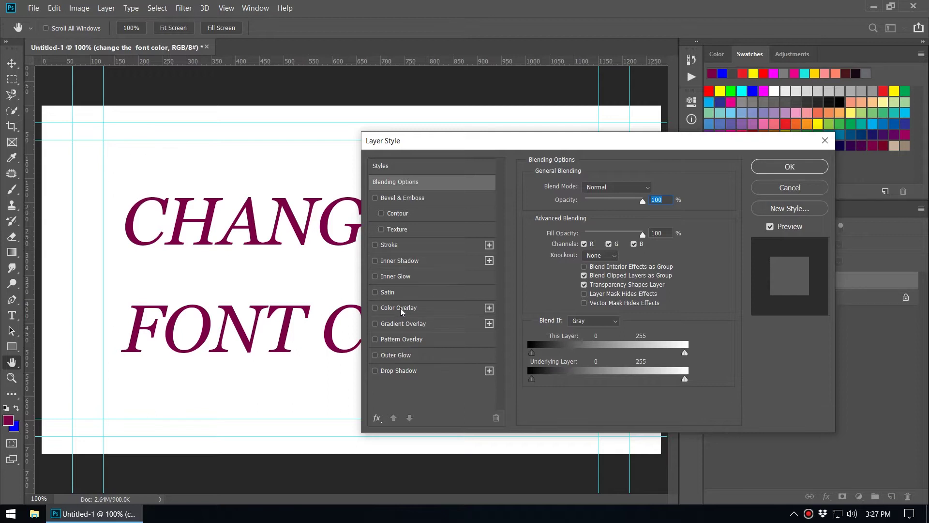
- Add a Color Overlay in bright green 2bdb0b at 100% opacity to the text
{"action": "left_click", "coordinate": [375, 308]}
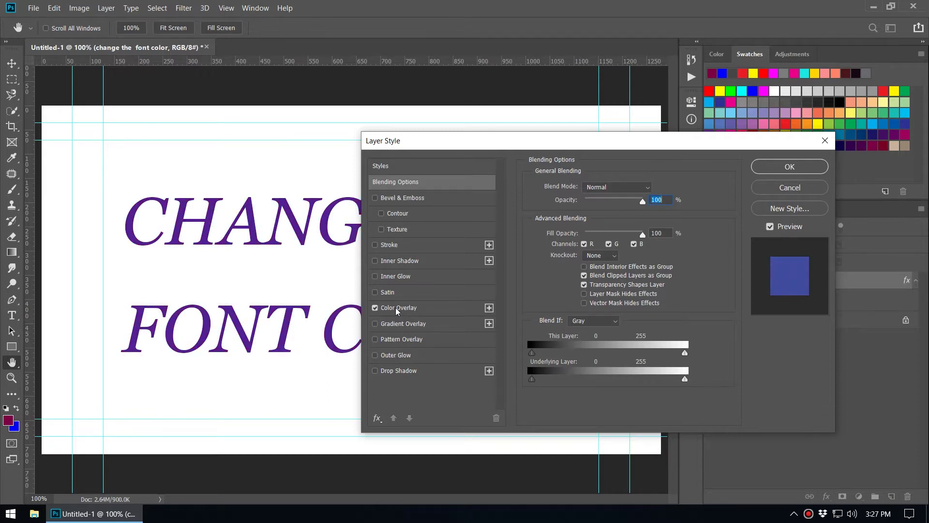
{"action": "left_click", "coordinate": [393, 308]}
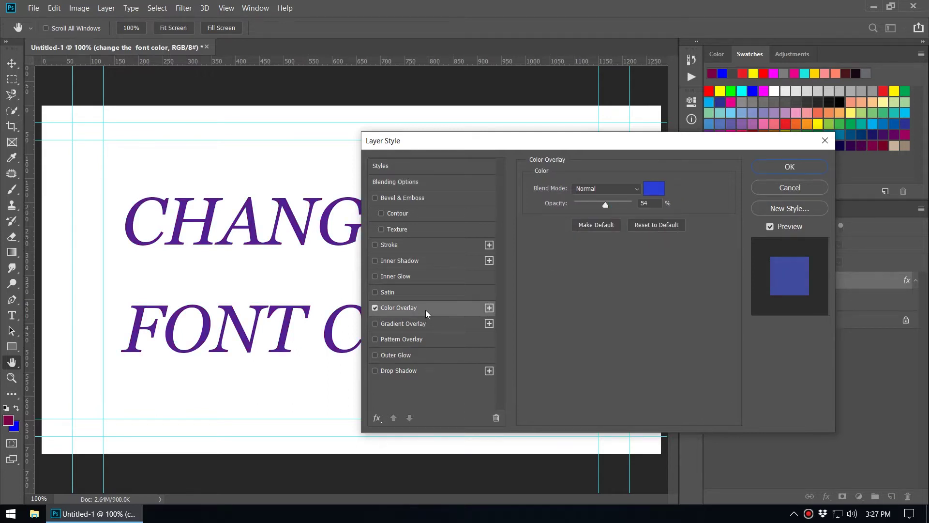
{"action": "left_click_drag", "start_coordinate": [585, 141], "coordinate": [630, 159]}
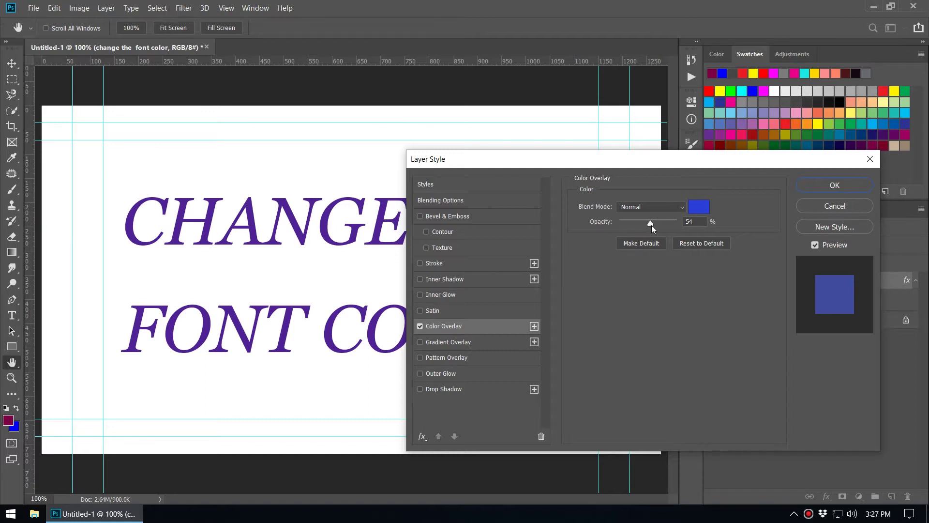
{"action": "left_click_drag", "start_coordinate": [674, 230], "coordinate": [696, 233]}
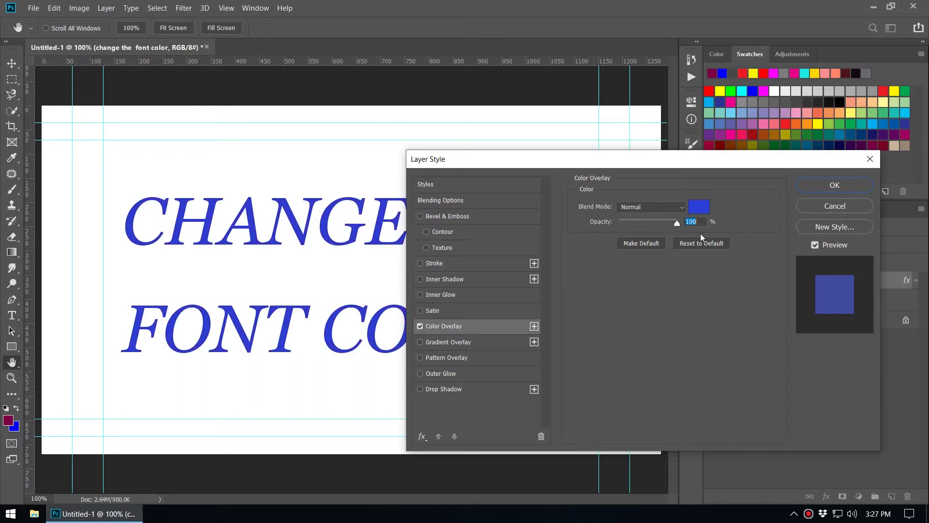
{"action": "left_click", "coordinate": [699, 207]}
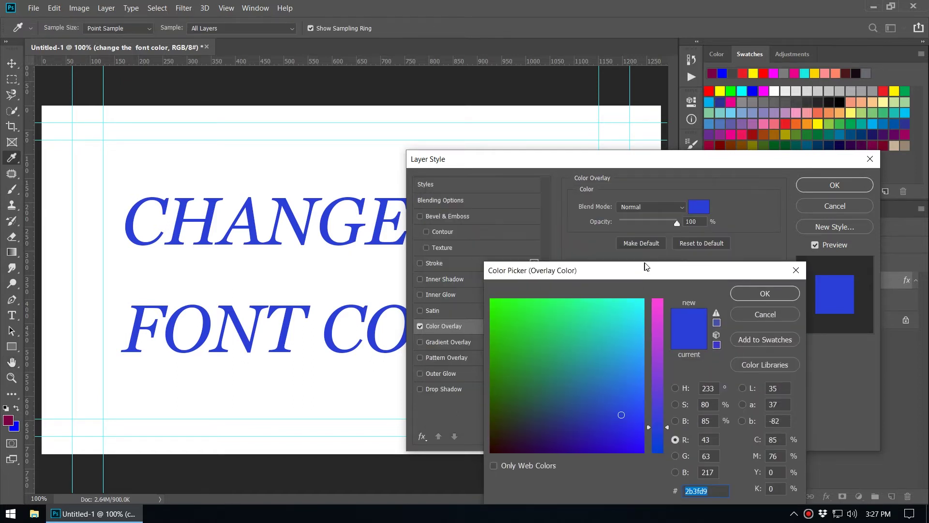
{"action": "left_click_drag", "start_coordinate": [542, 305], "coordinate": [497, 320]}
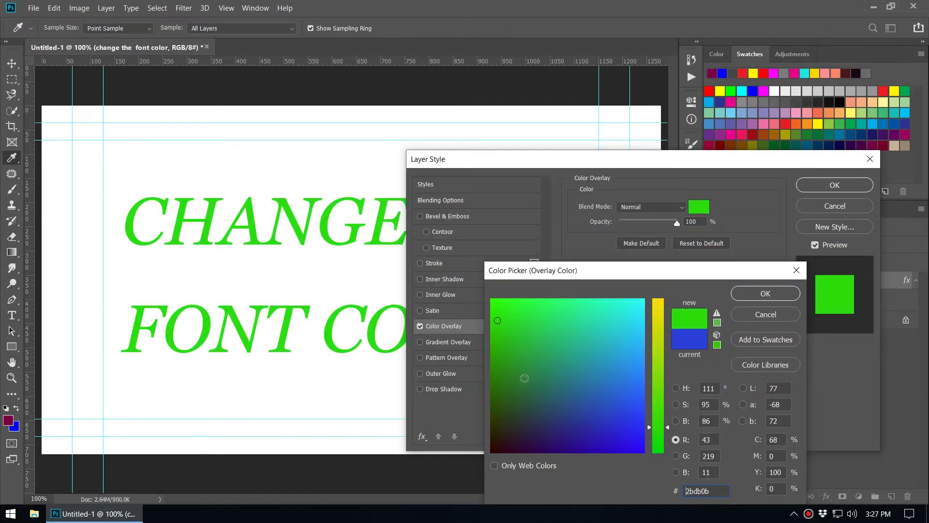
{"action": "left_click", "coordinate": [757, 294]}
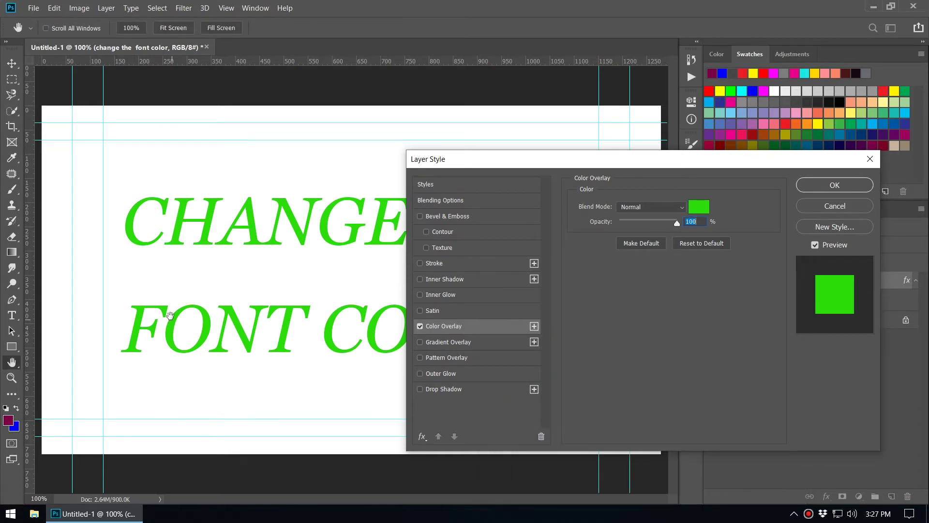
- Preview overlay blend modes: Multiply, Screen, Overlay, Vivid Light, Hard Mix, Subtract, Color Dodge, then Normal
{"action": "left_click", "coordinate": [632, 207]}
{"action": "left_click", "coordinate": [629, 244]}
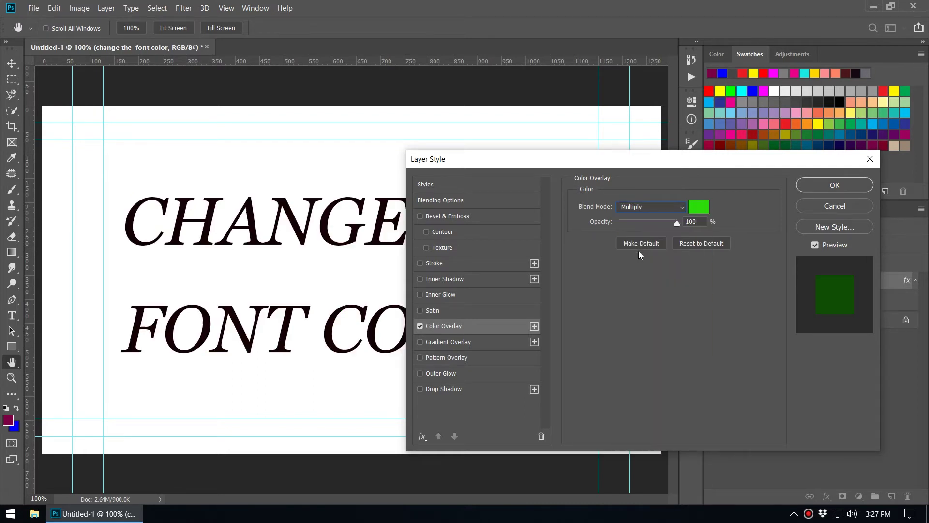
{"action": "left_click", "coordinate": [643, 208]}
{"action": "left_click", "coordinate": [643, 298]}
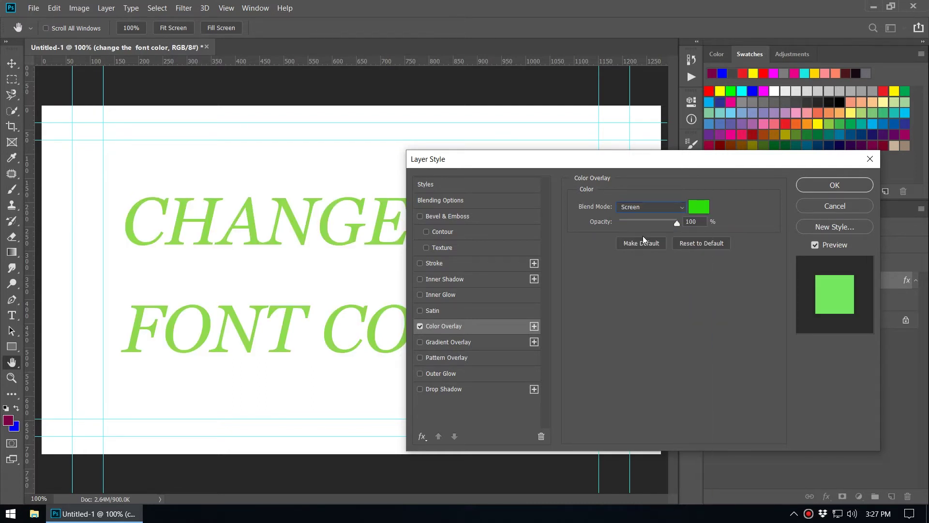
{"action": "left_click", "coordinate": [640, 206]}
{"action": "left_click", "coordinate": [625, 350]}
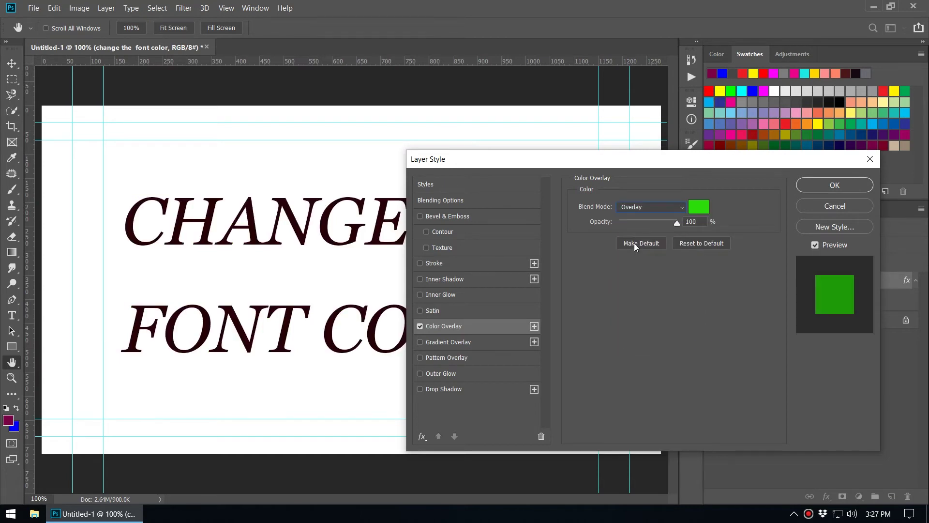
{"action": "left_click", "coordinate": [640, 210]}
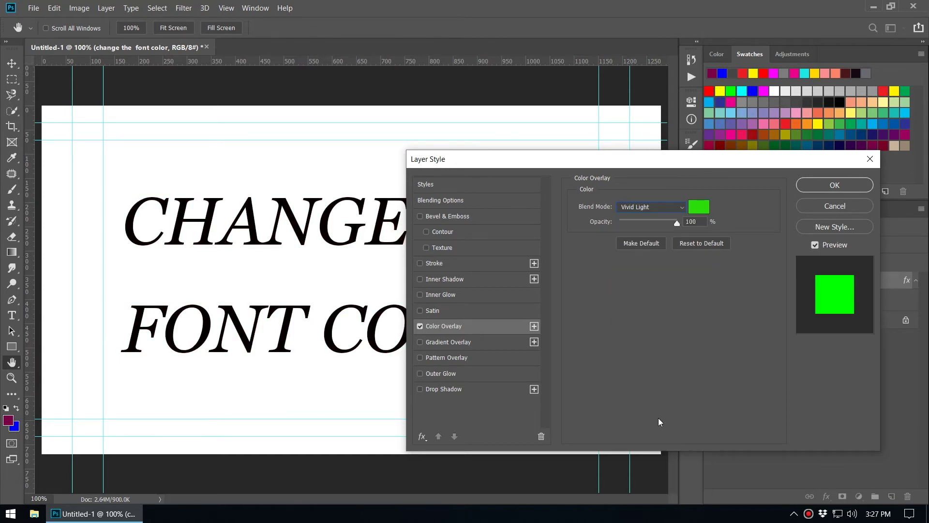
{"action": "left_click", "coordinate": [650, 207]}
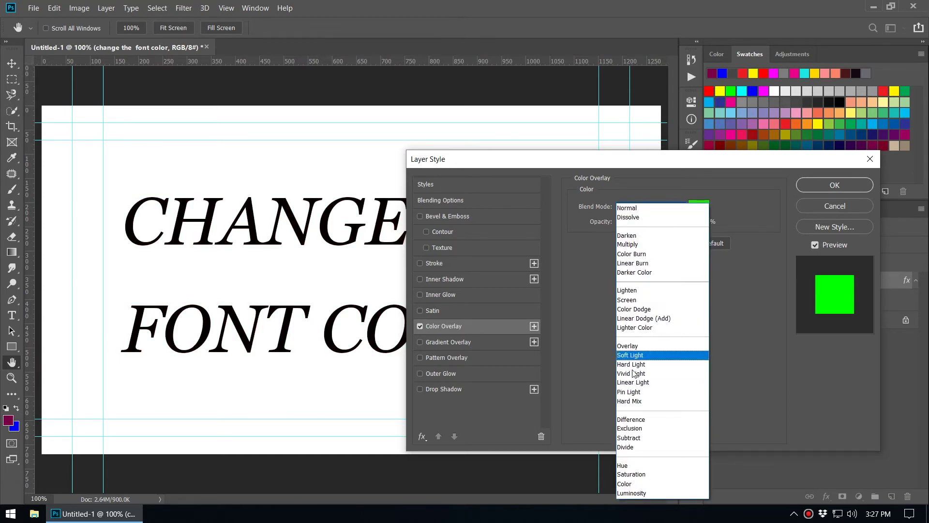
{"action": "left_click", "coordinate": [629, 403]}
{"action": "left_click", "coordinate": [648, 210]}
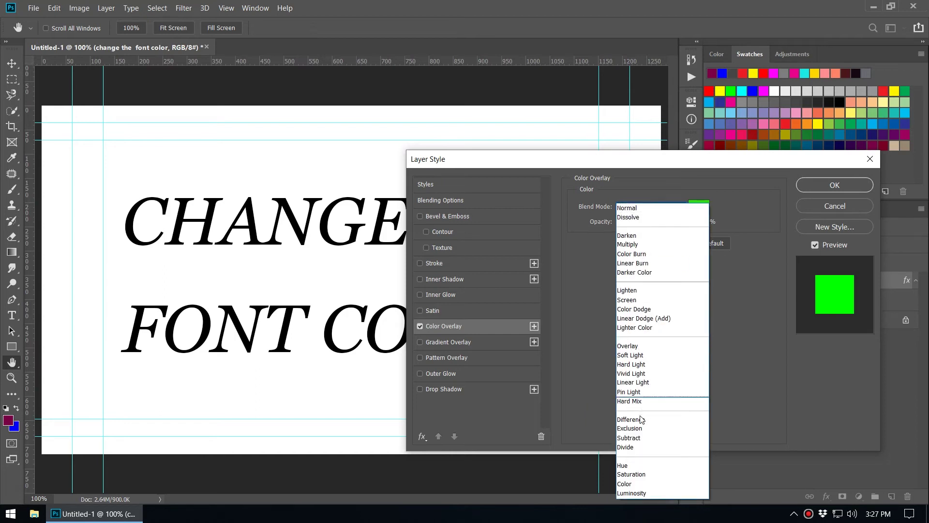
{"action": "left_click", "coordinate": [634, 439]}
{"action": "left_click", "coordinate": [656, 207]}
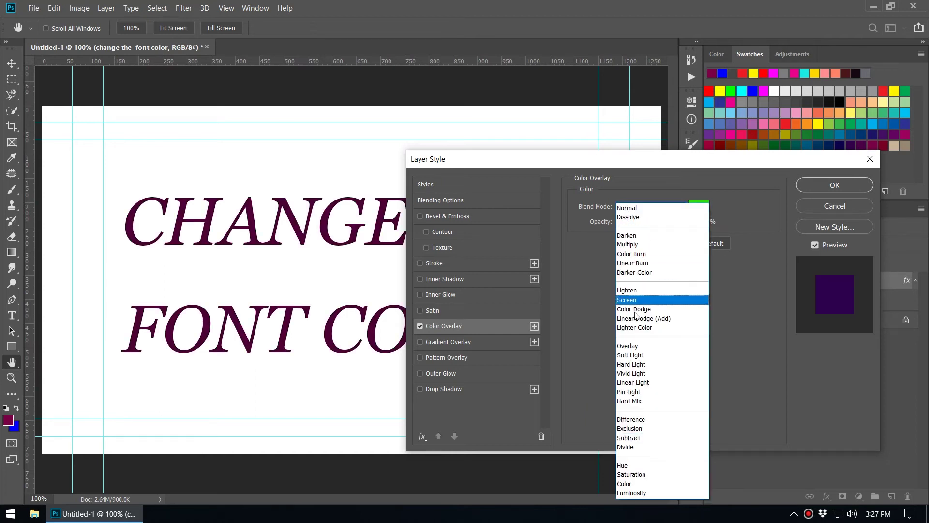
{"action": "left_click", "coordinate": [626, 290]}
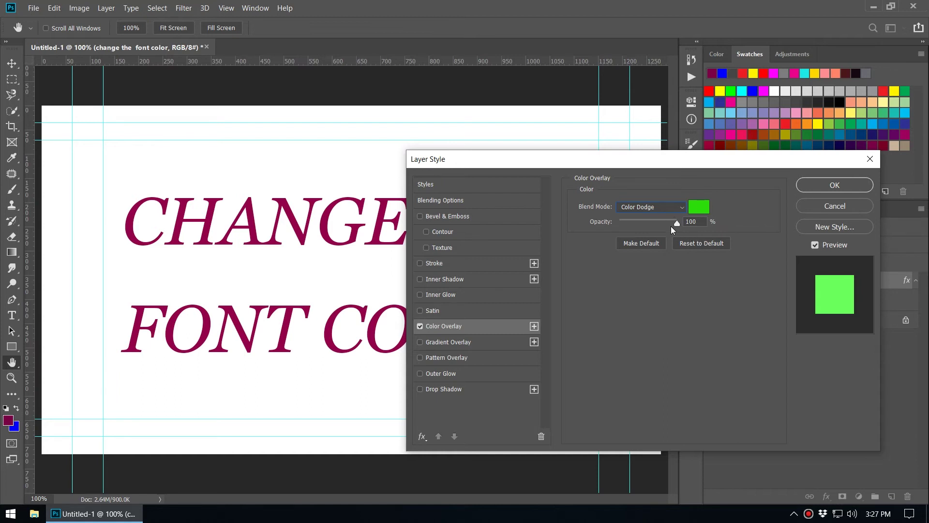
{"action": "left_click", "coordinate": [660, 207]}
{"action": "left_click", "coordinate": [634, 208]}
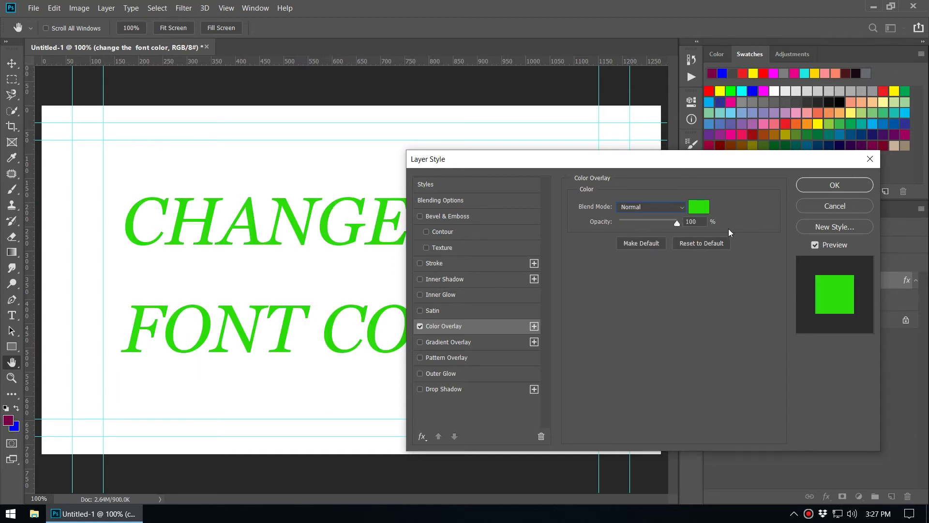
- Set the green overlay to Multiply at 35% opacity and apply the layer style
{"action": "left_click", "coordinate": [660, 209]}
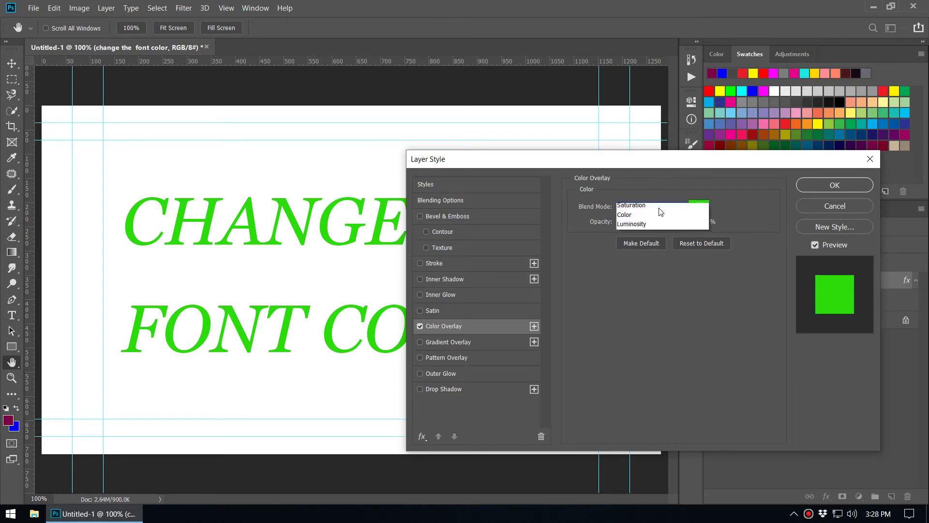
{"action": "left_click", "coordinate": [632, 237]}
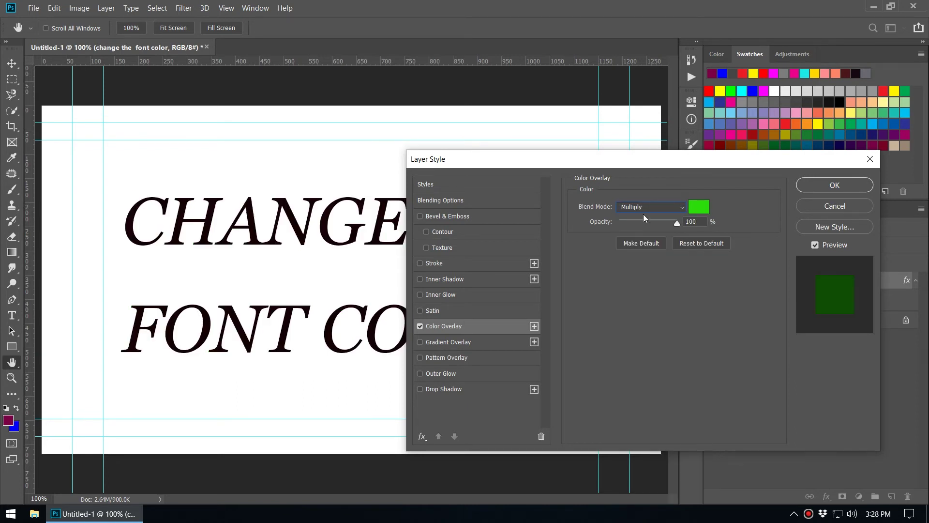
{"action": "left_click_drag", "start_coordinate": [677, 225], "coordinate": [641, 223]}
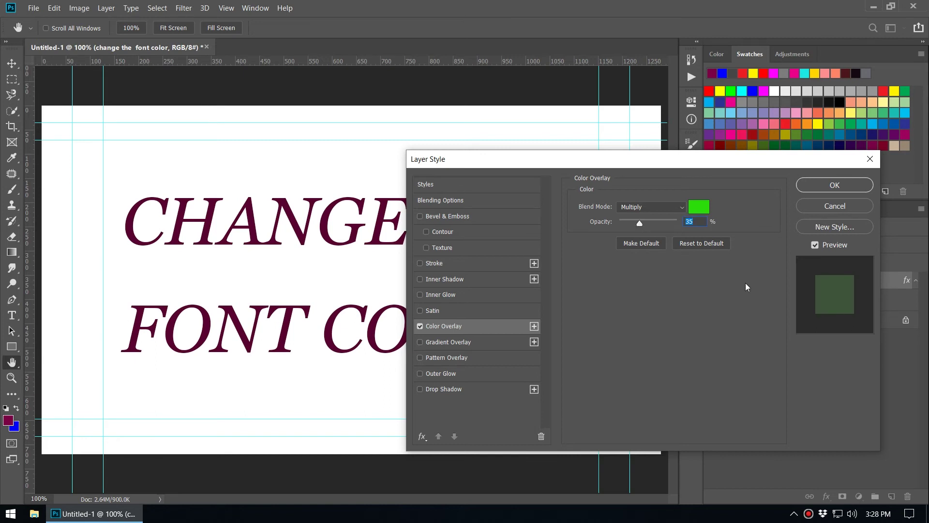
{"action": "left_click", "coordinate": [834, 185]}
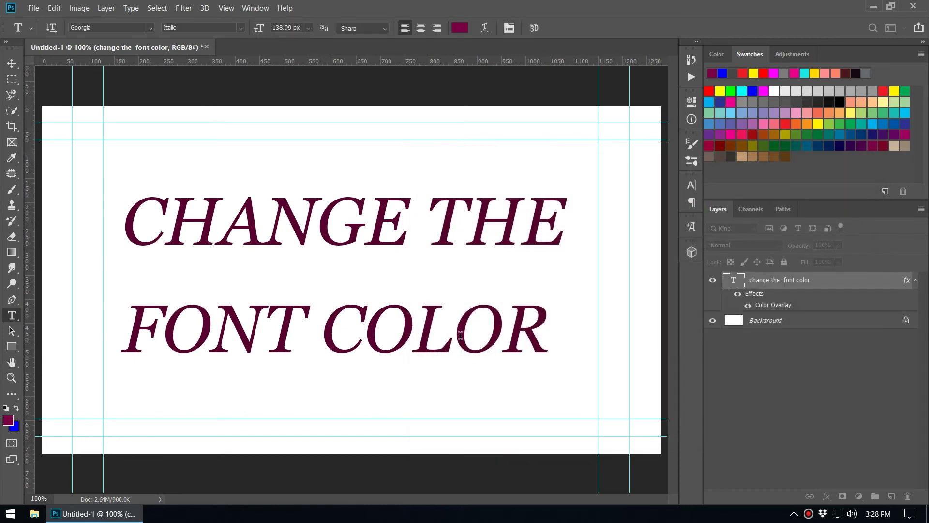